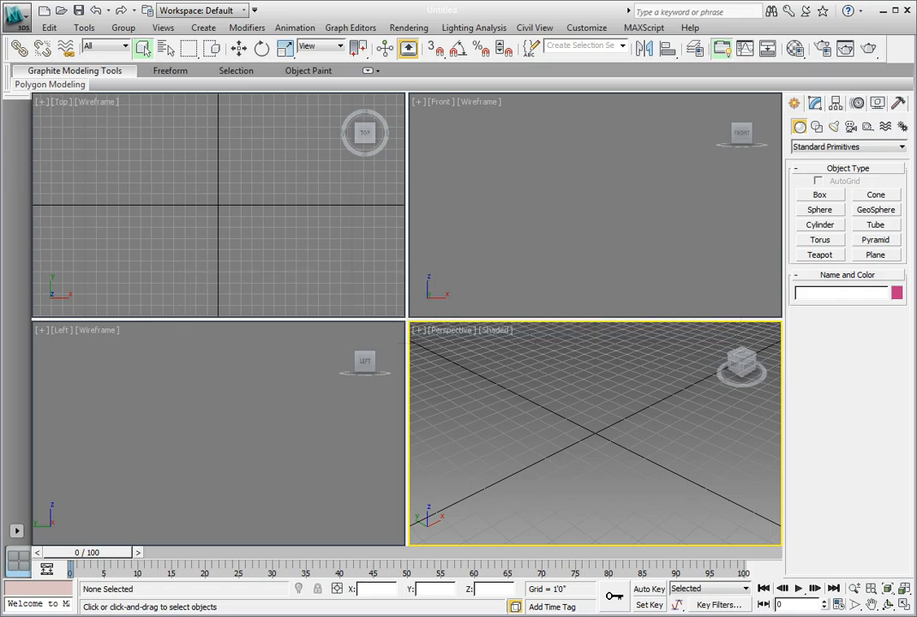
Open the scene file CH13_Batch_Render01.max from the CH 13 scenes folder.
click(22, 23)
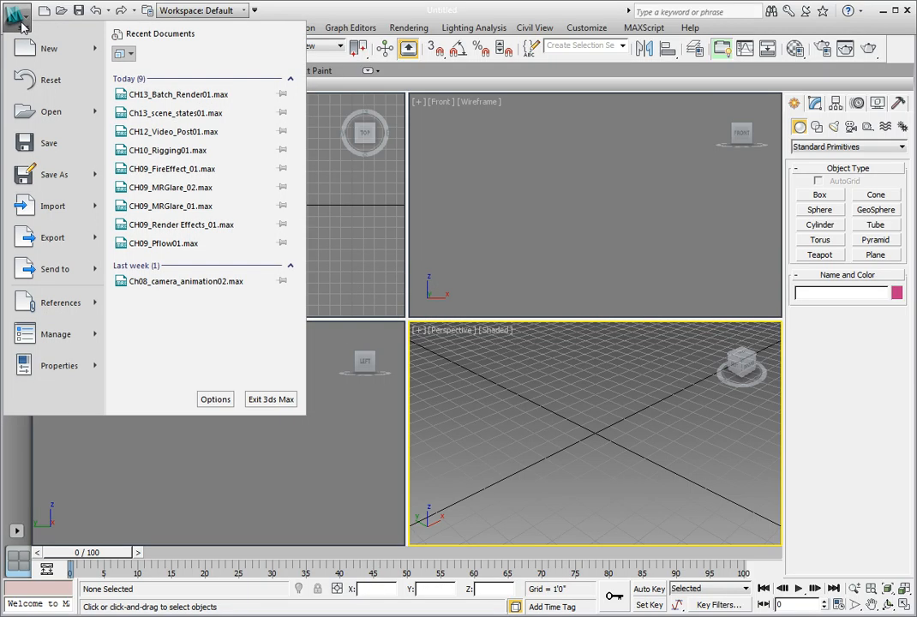
click(47, 112)
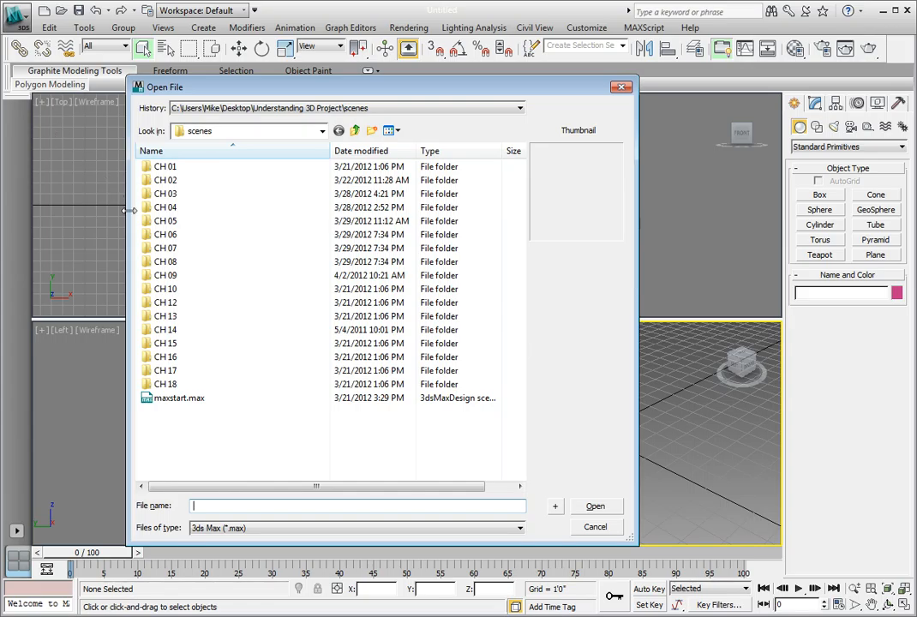
double_click(171, 316)
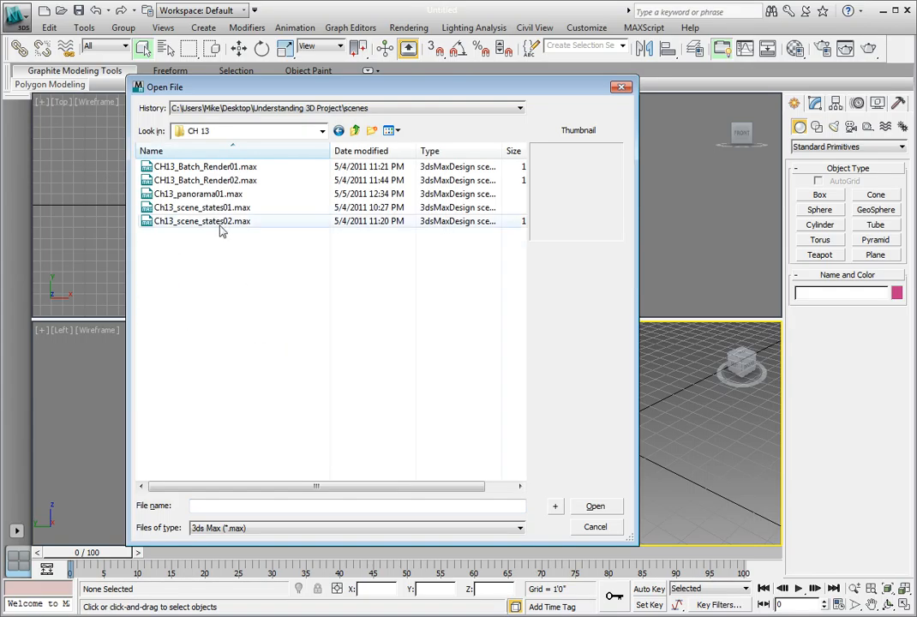
click(206, 168)
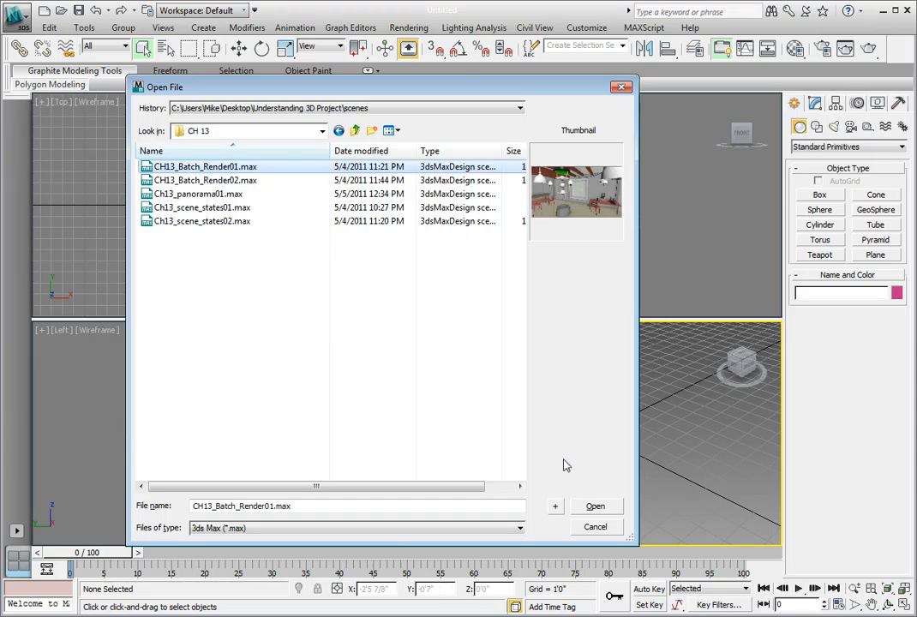
click(594, 506)
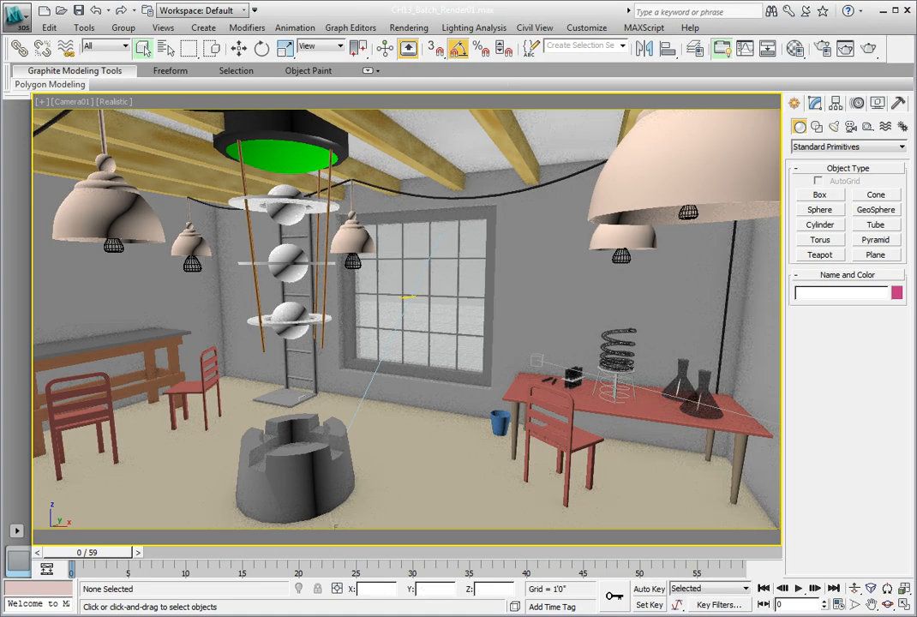
Open the Batch Render tool and add a batch render entry named "Daylight cam".
click(410, 28)
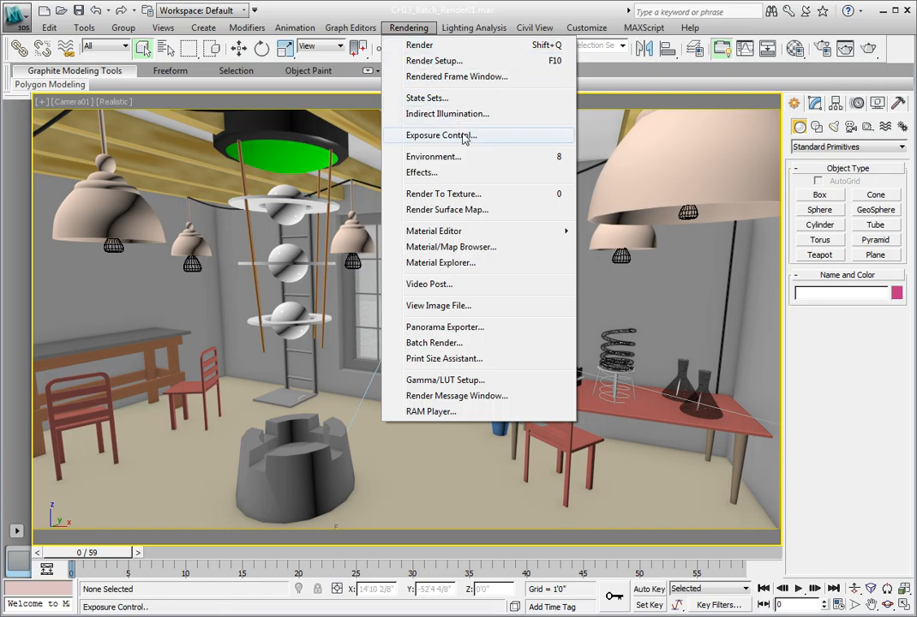
click(437, 342)
drag(122, 13, 309, 119)
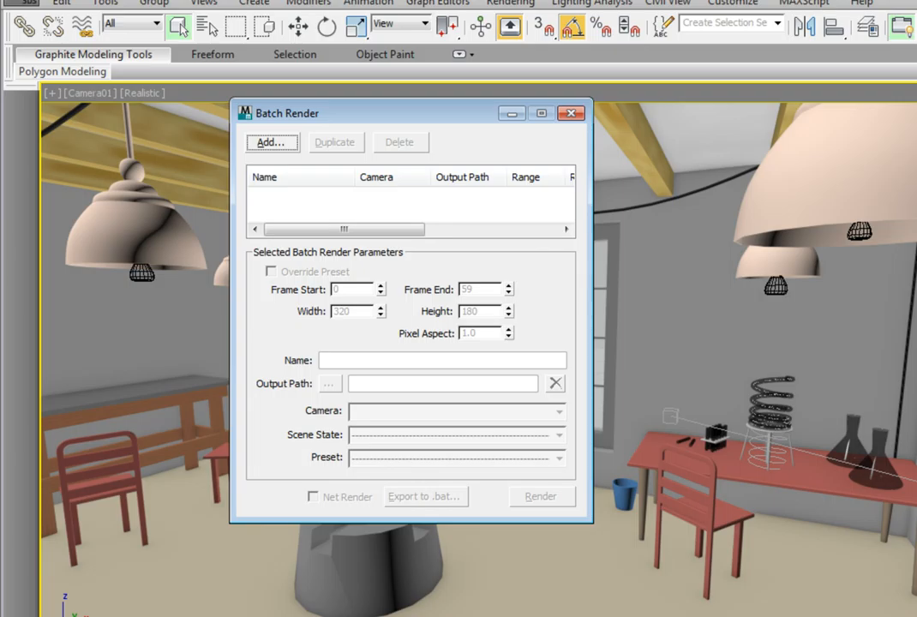
click(274, 144)
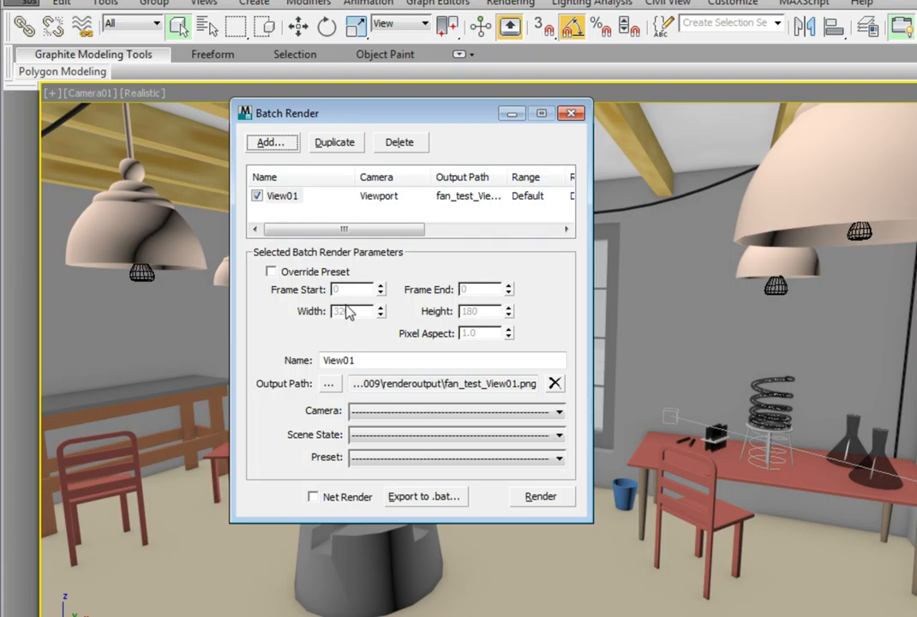
drag(362, 360, 249, 360)
text(Daylight cam\)
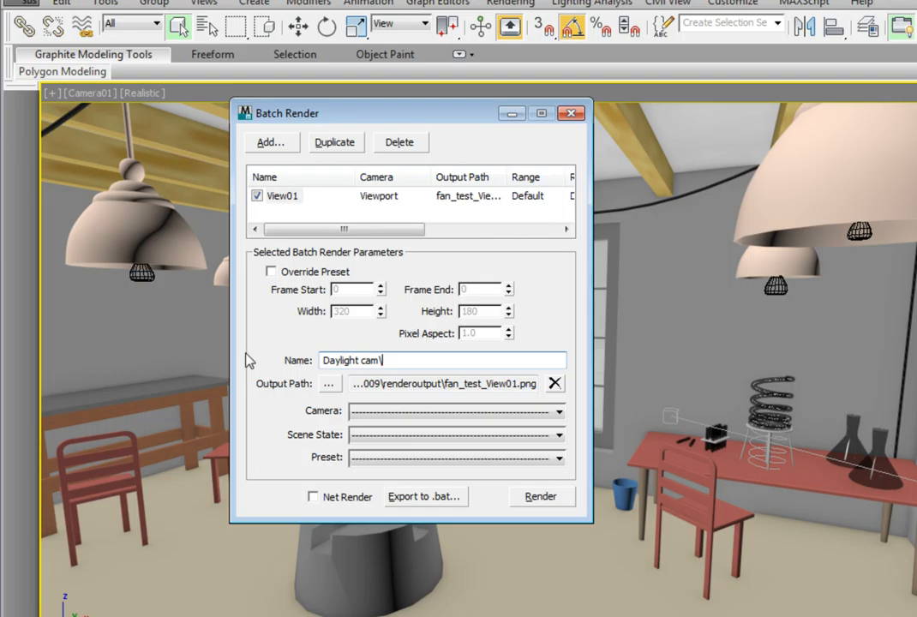
key(Return)
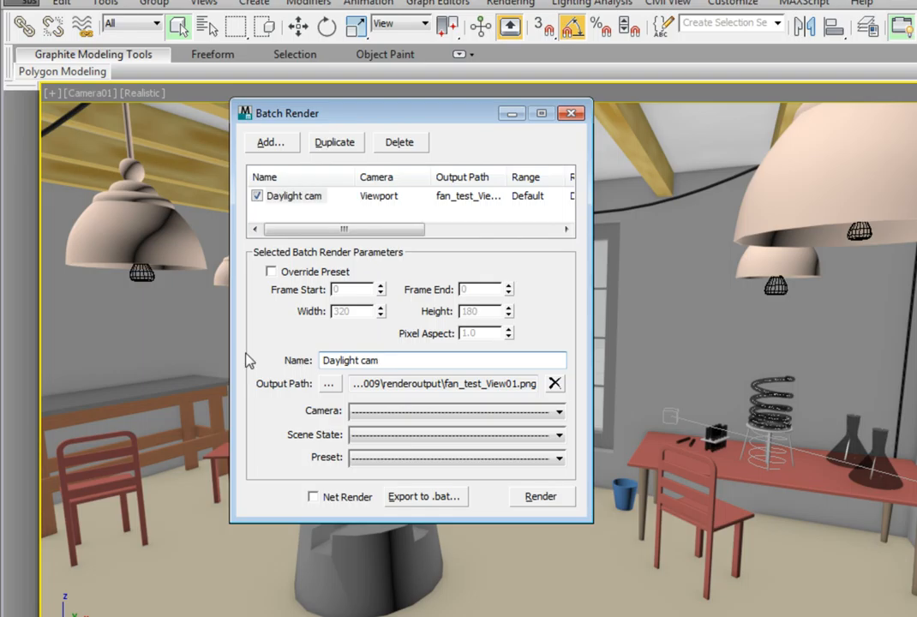
Replace the Daylight cam output path with Daylight cam.png in the Understanding 3D Project's renderoutput folder, overwriting the existing file.
click(555, 384)
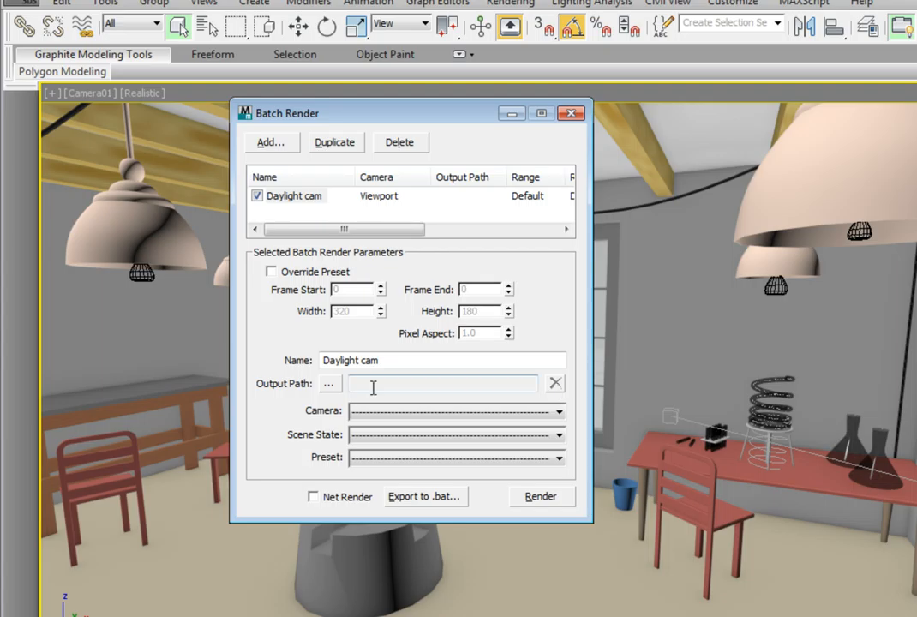
click(328, 384)
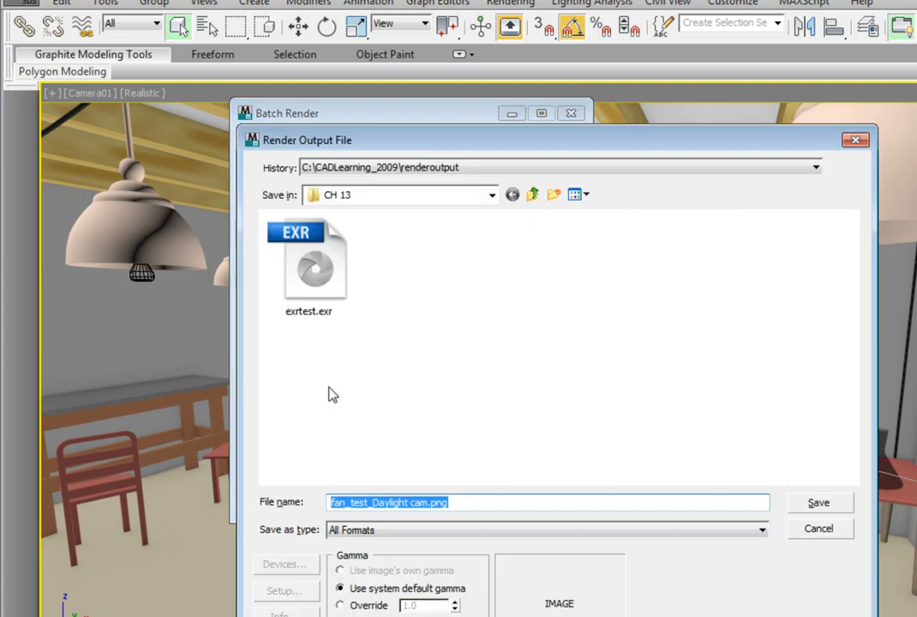
click(401, 195)
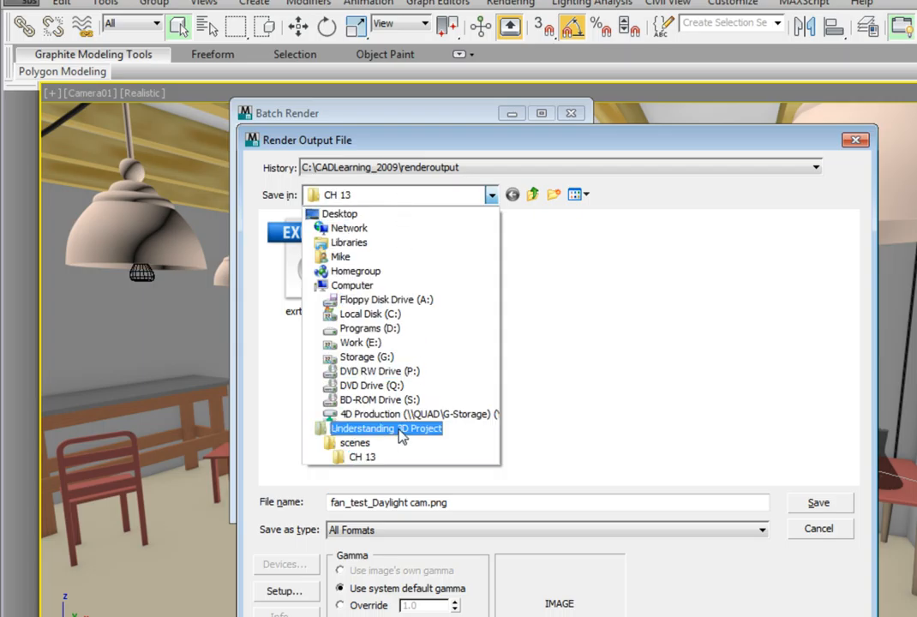
click(401, 435)
click(330, 394)
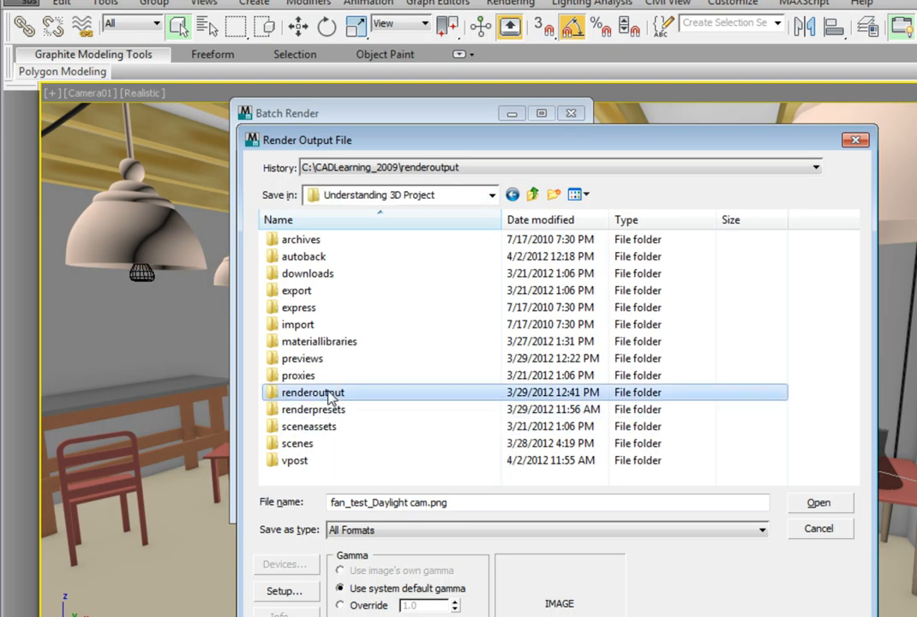
double_click(330, 396)
click(454, 504)
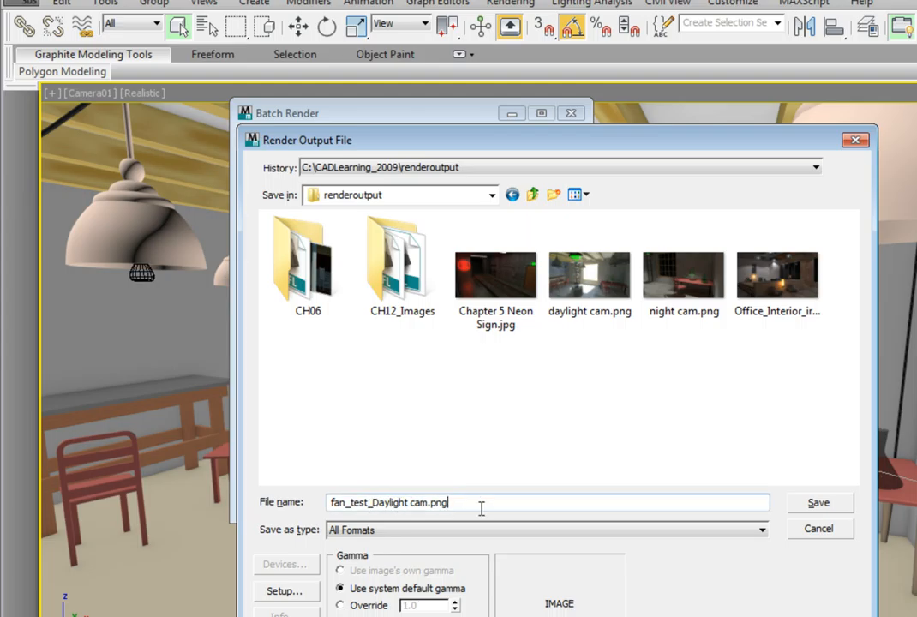
drag(449, 504, 328, 504)
text(Daylig)
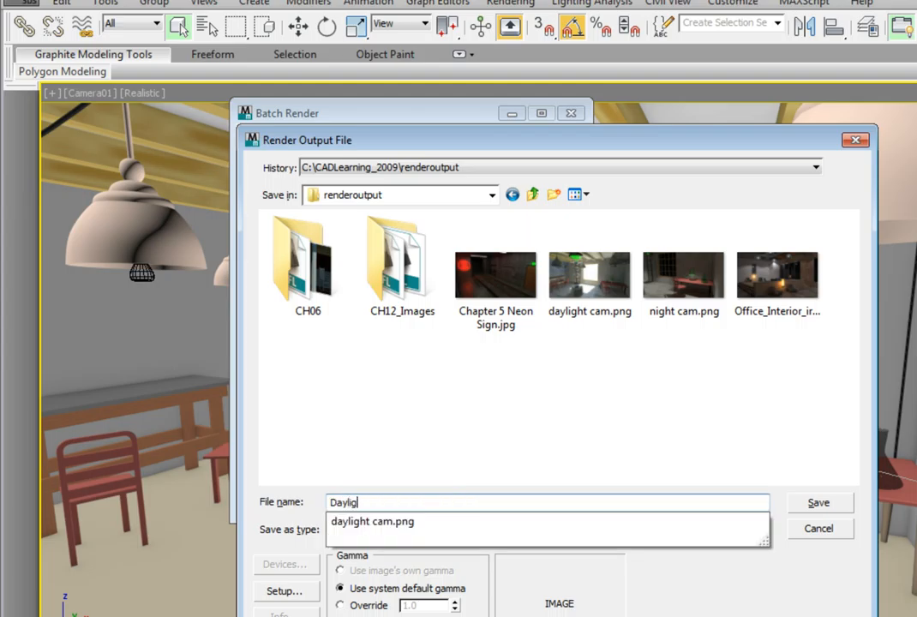
text(ht cam.png)
click(838, 505)
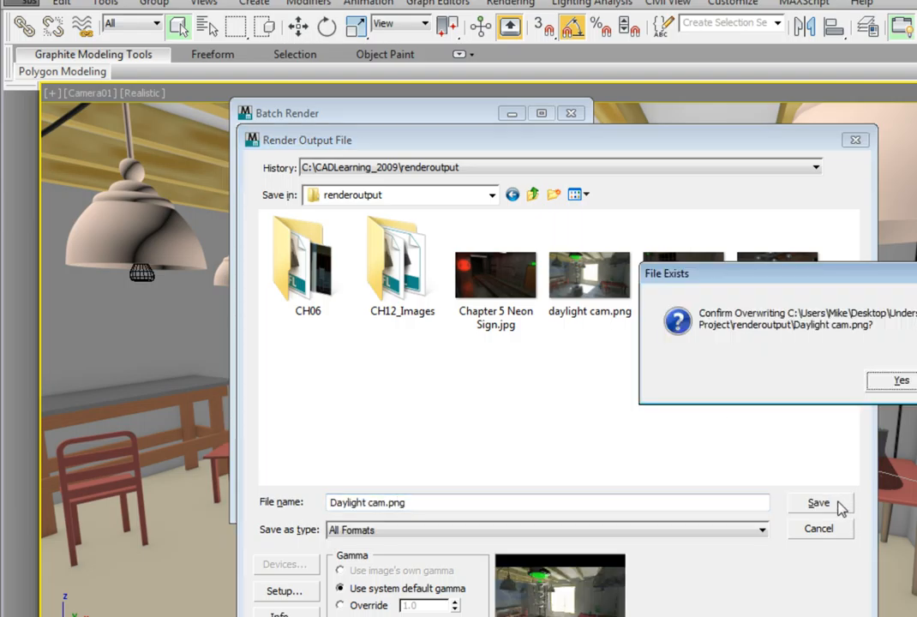
click(891, 381)
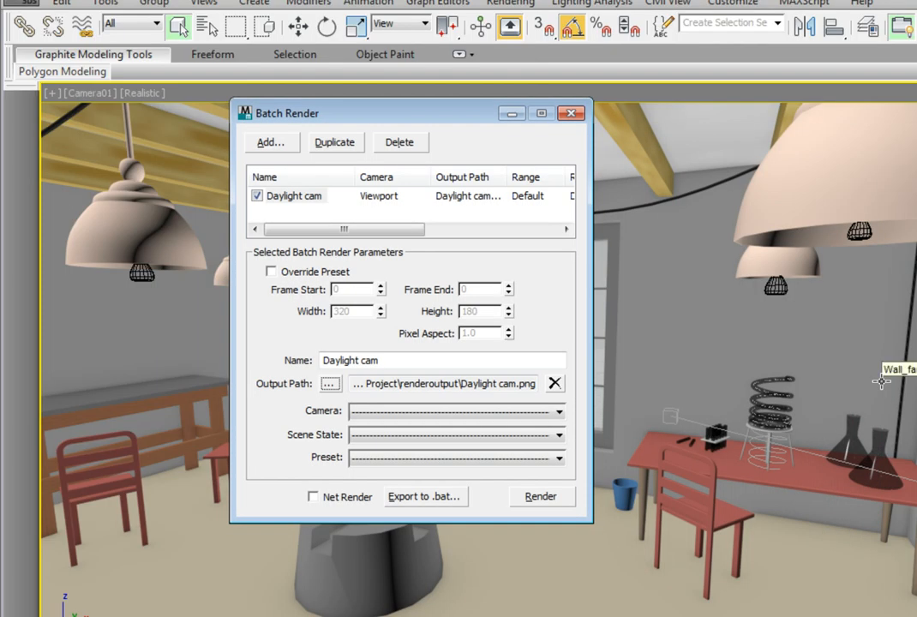
Assign Camera01, the daylight scene state and the test render preset to the Daylight cam entry.
click(469, 412)
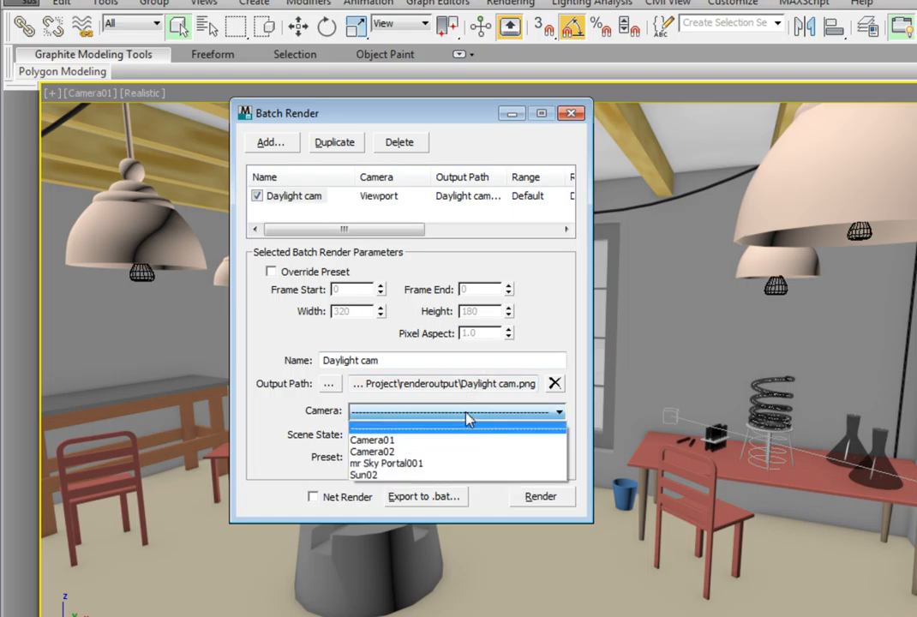
click(461, 441)
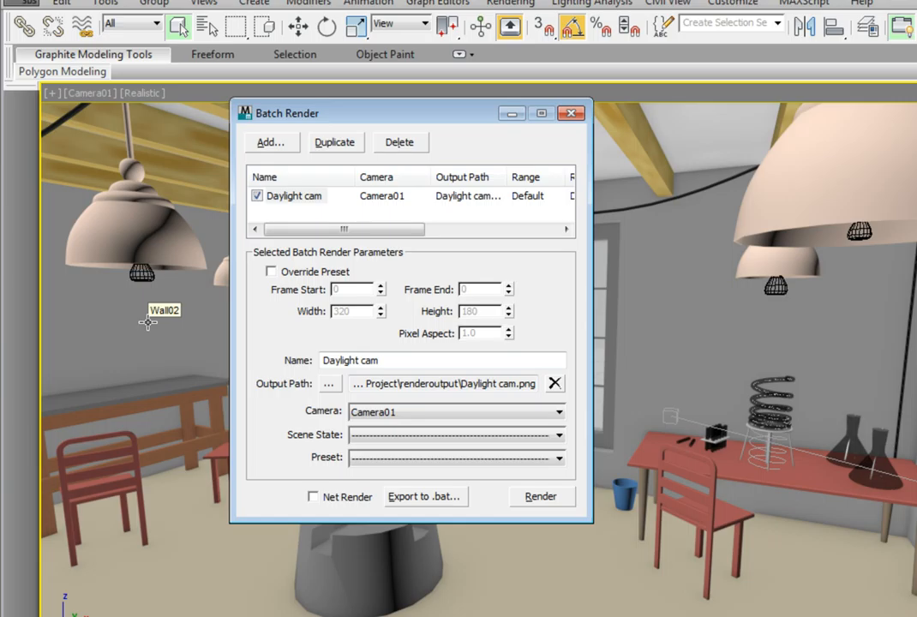
click(385, 435)
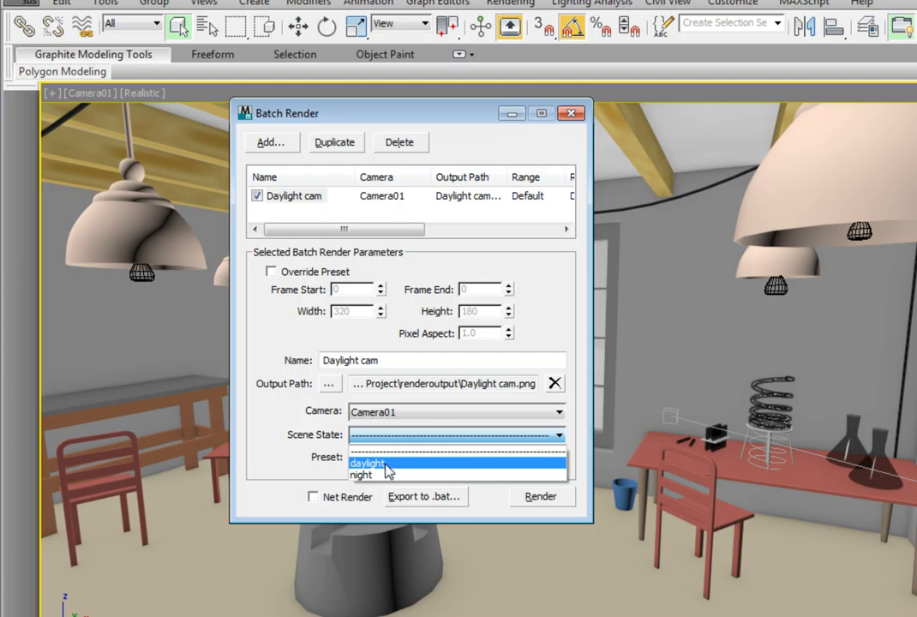
click(386, 464)
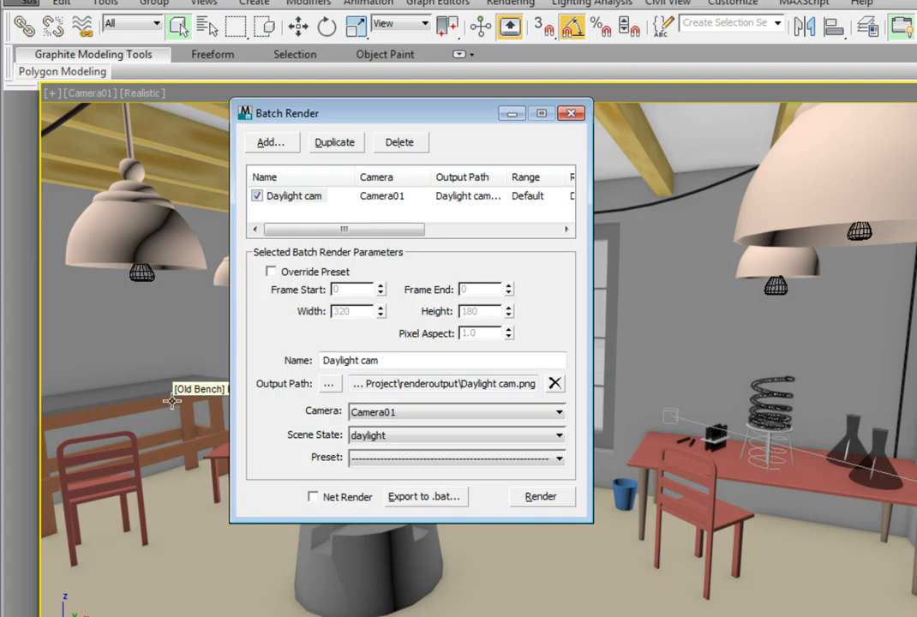
click(374, 461)
click(374, 474)
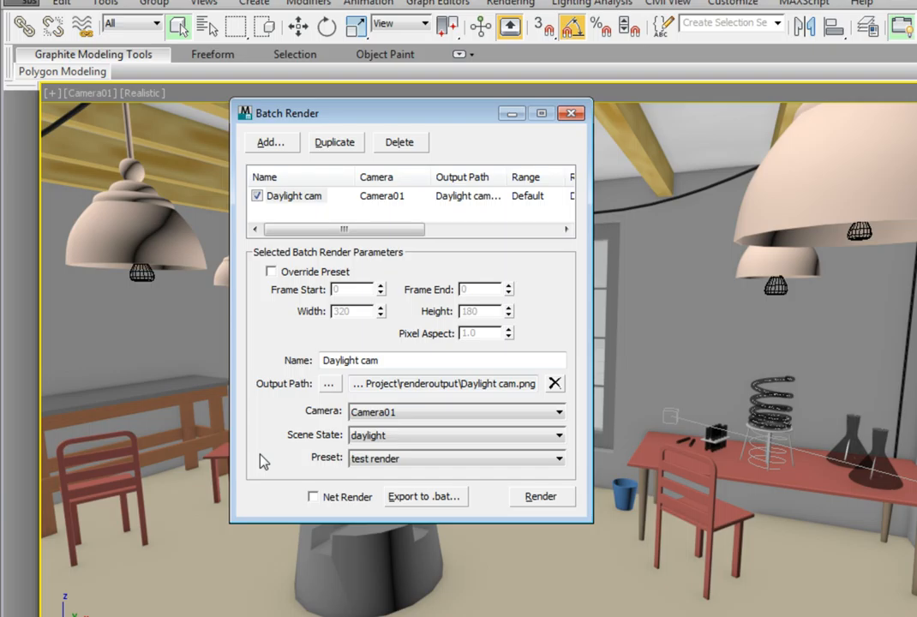
Add a second batch render entry named "Night cam".
click(273, 144)
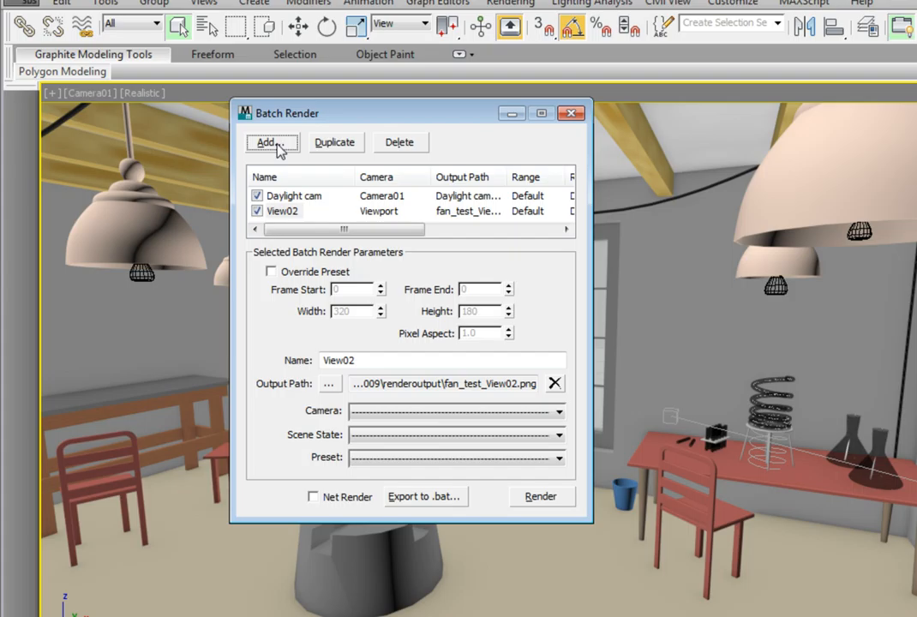
double_click(383, 360)
text(Night cam)
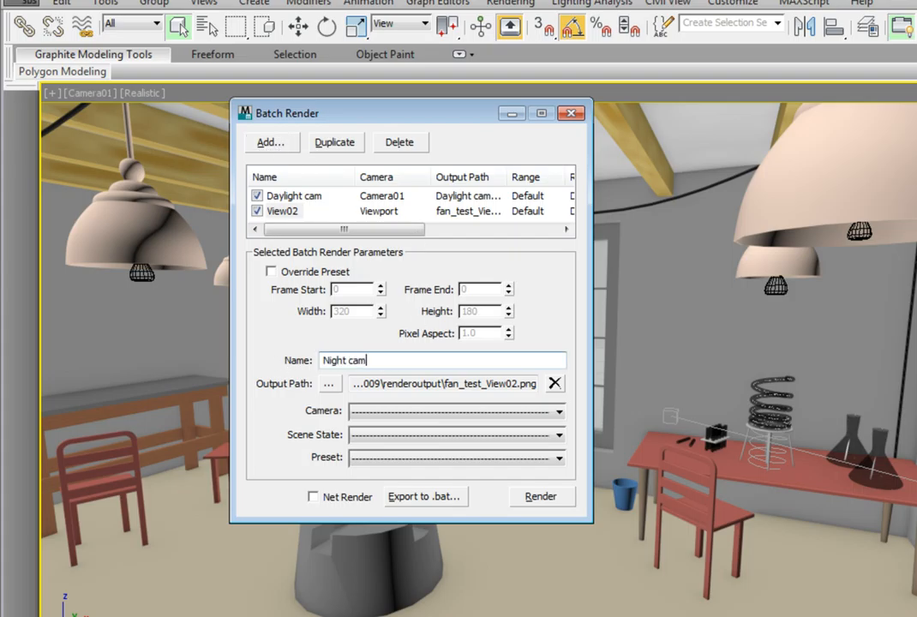
key(Return)
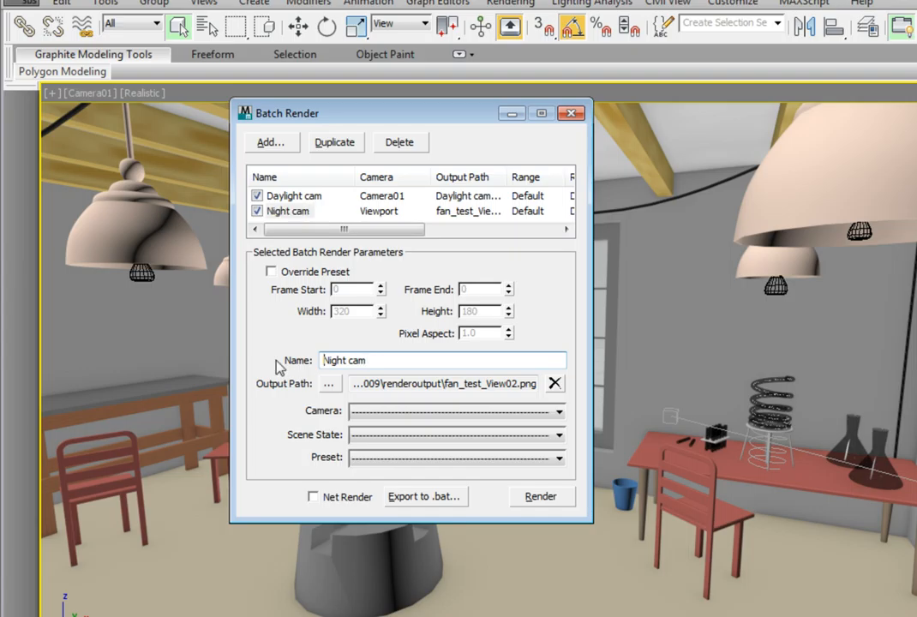
Replace the Night cam output path with Night cam.png in the renderoutput folder, overwriting the existing file.
click(554, 384)
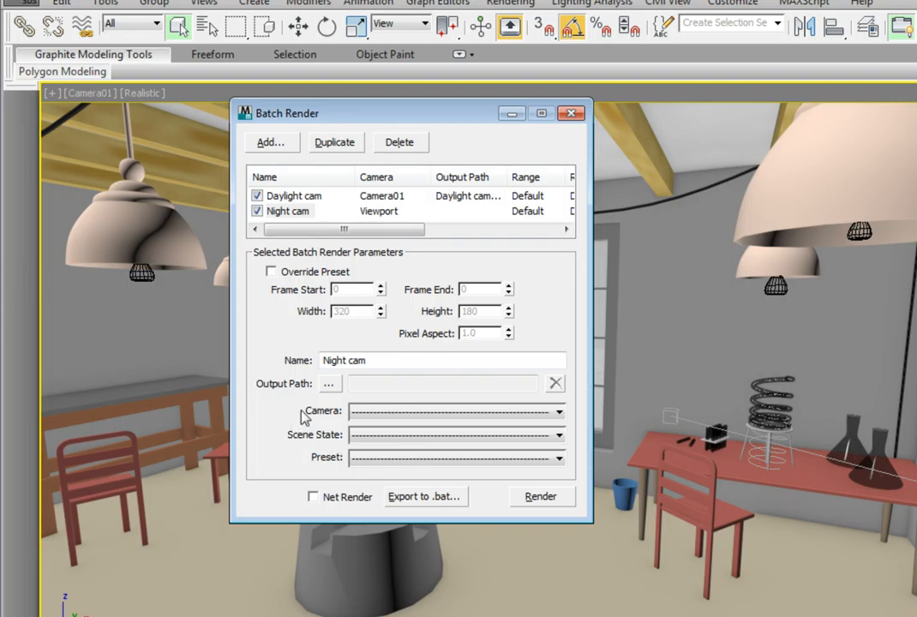
click(329, 384)
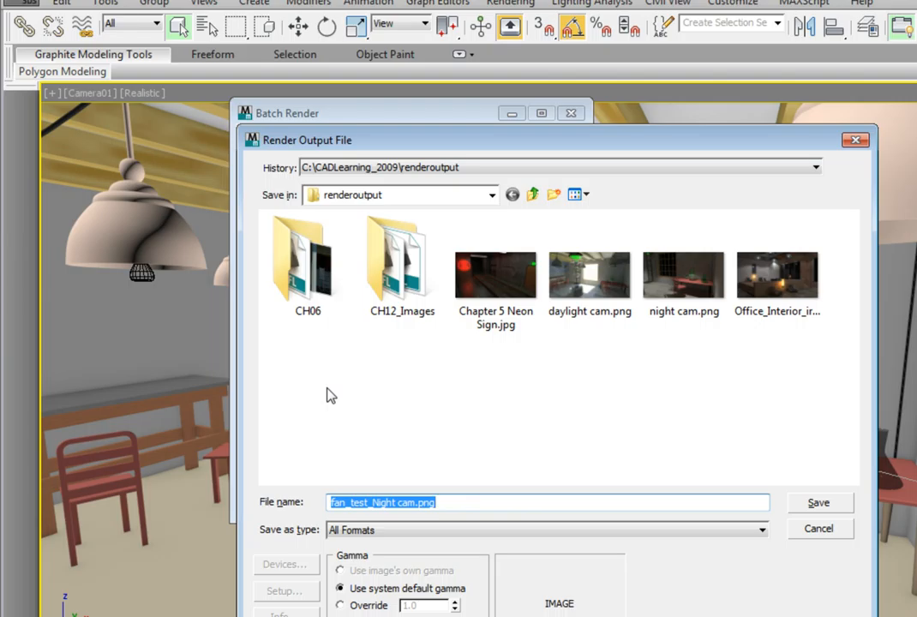
text(ight )
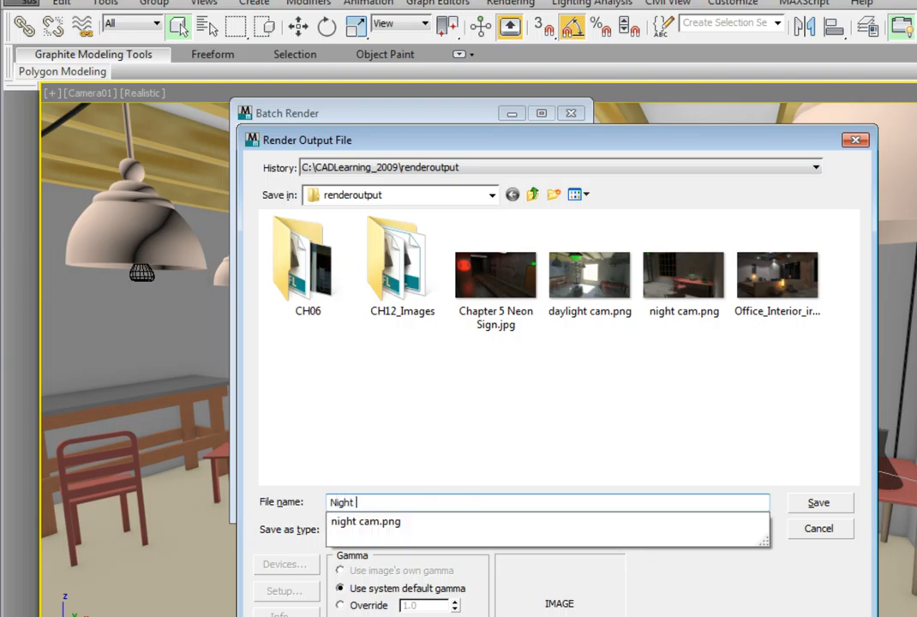
text(cam.png)
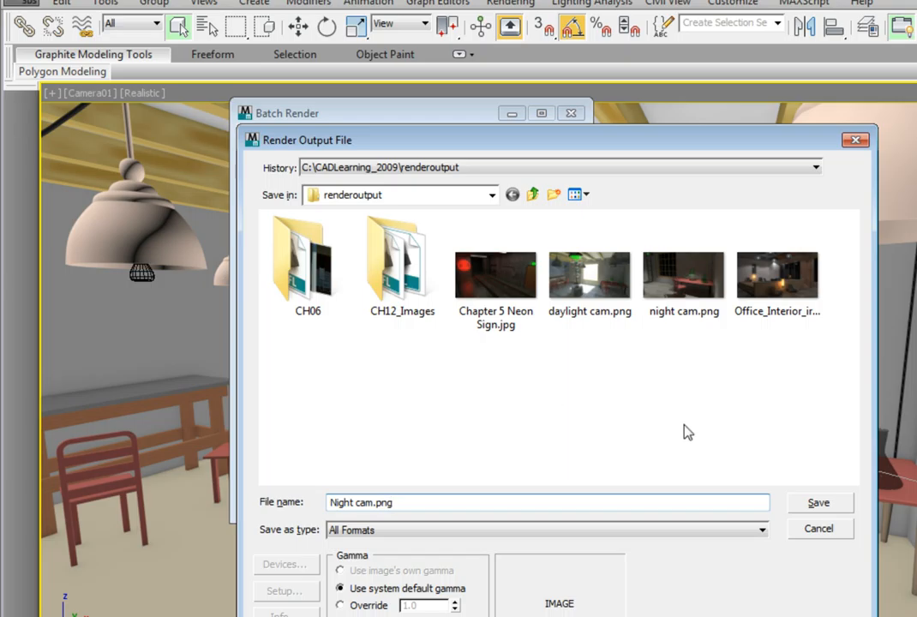
click(816, 503)
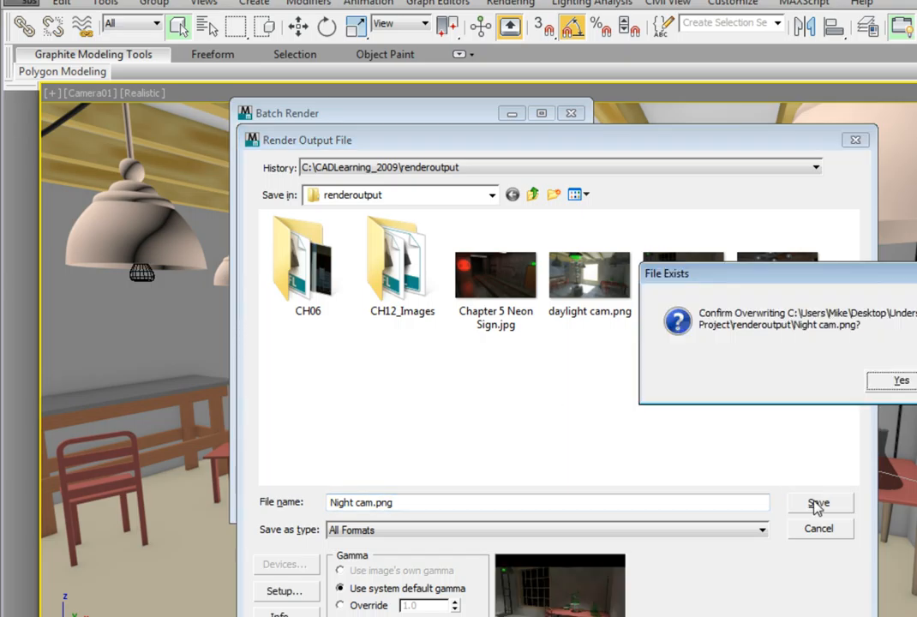
key(Return)
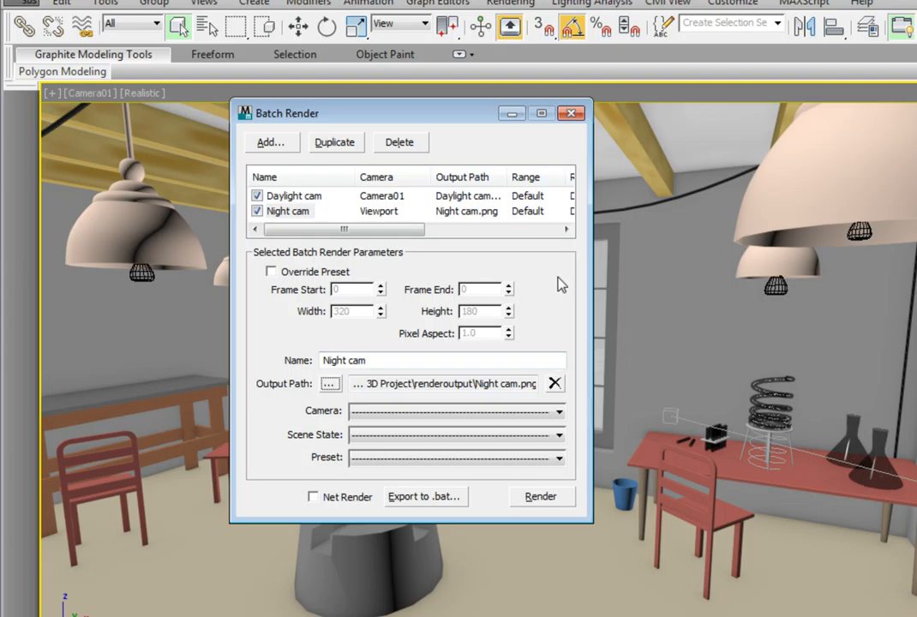
Assign Camera02, the night scene state and the test render preset to the Night cam entry.
click(526, 413)
click(514, 452)
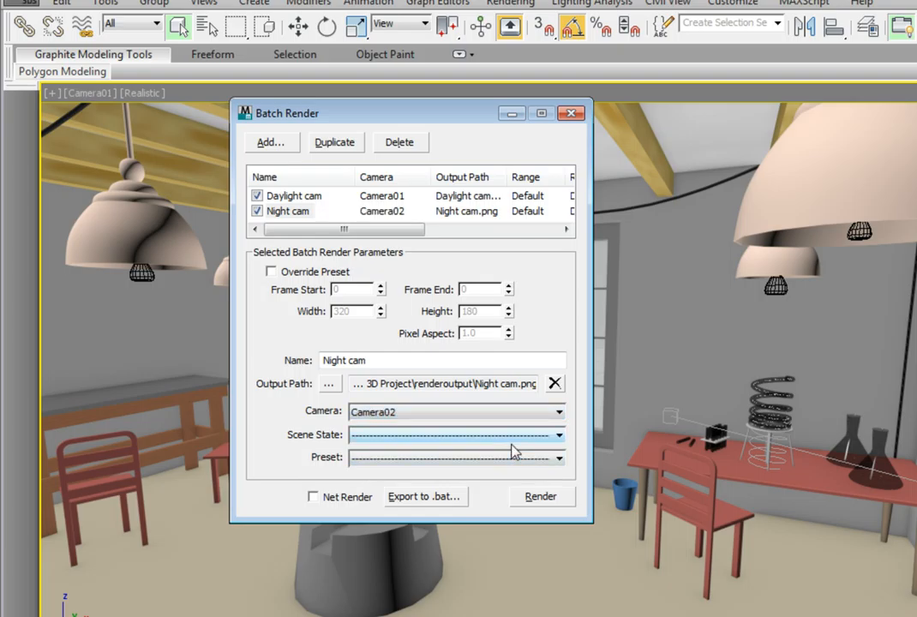
click(512, 436)
click(495, 476)
click(492, 460)
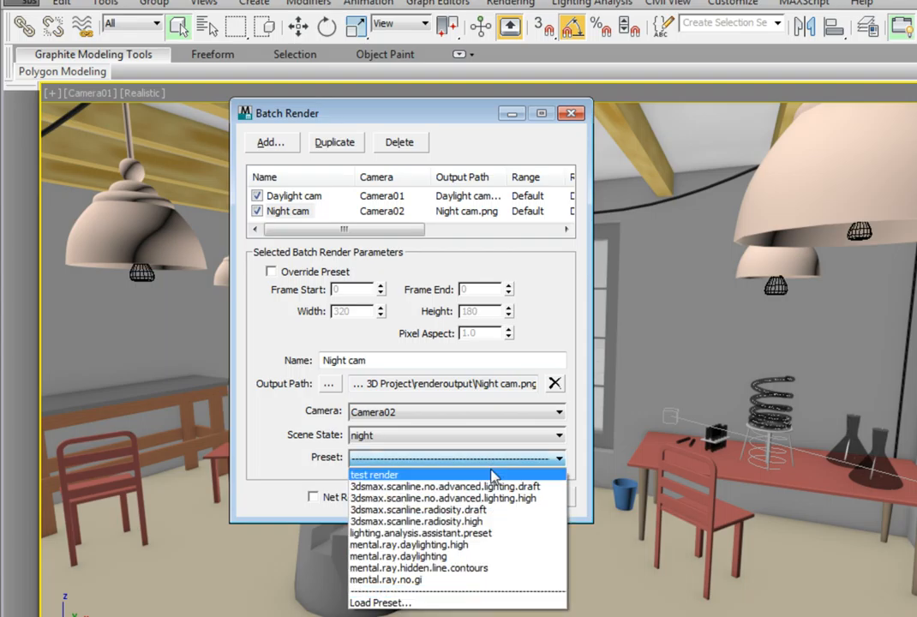
click(488, 476)
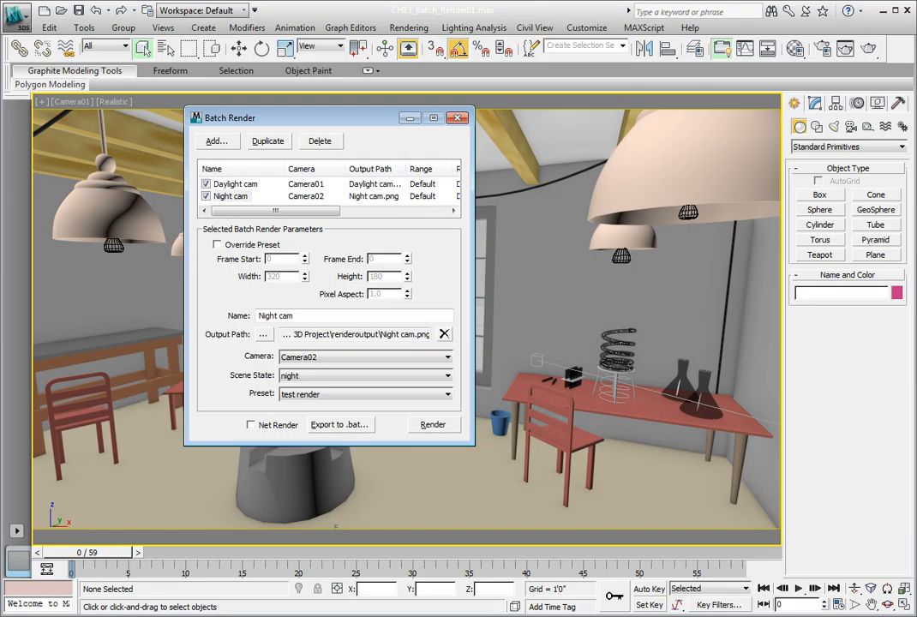
Save the scene as the incremented copy CH13_Batch_Render02.max in the CH 13 folder, replacing the existing file.
click(27, 24)
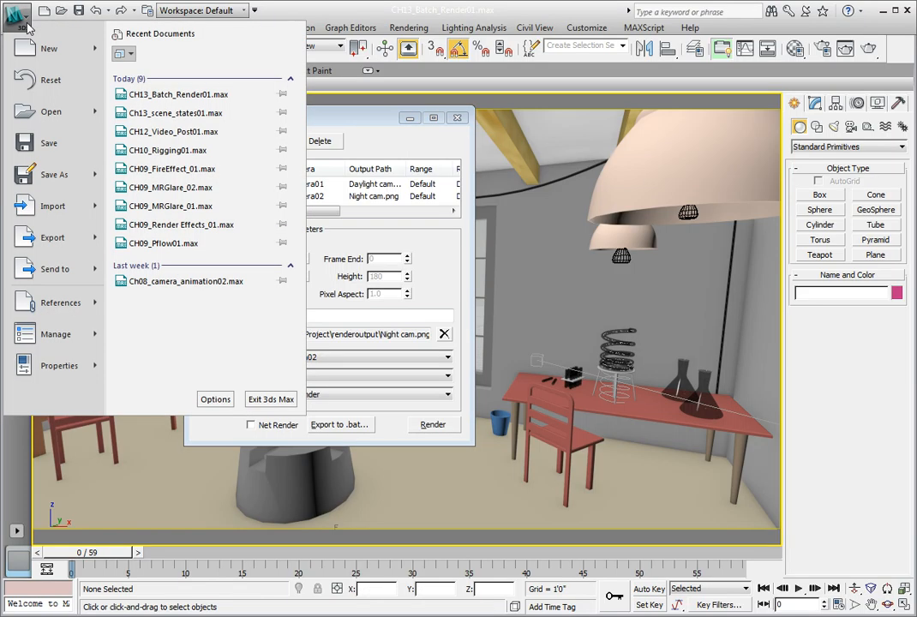
click(39, 174)
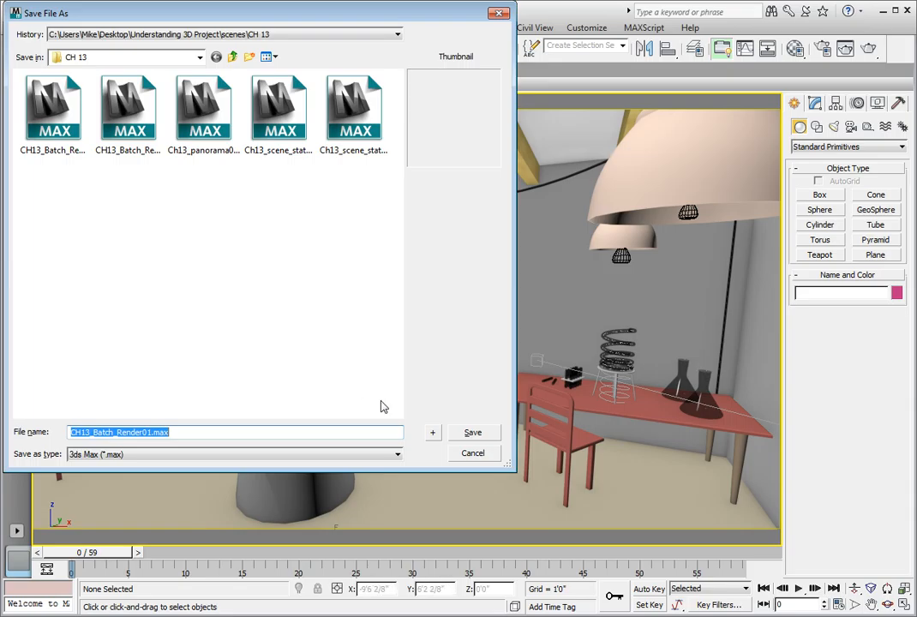
click(433, 433)
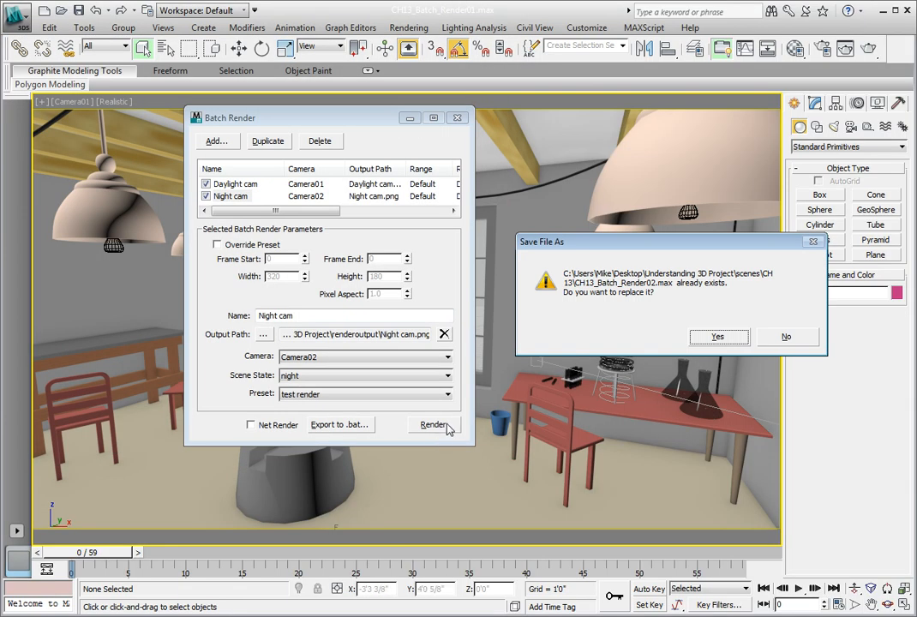
key(Return)
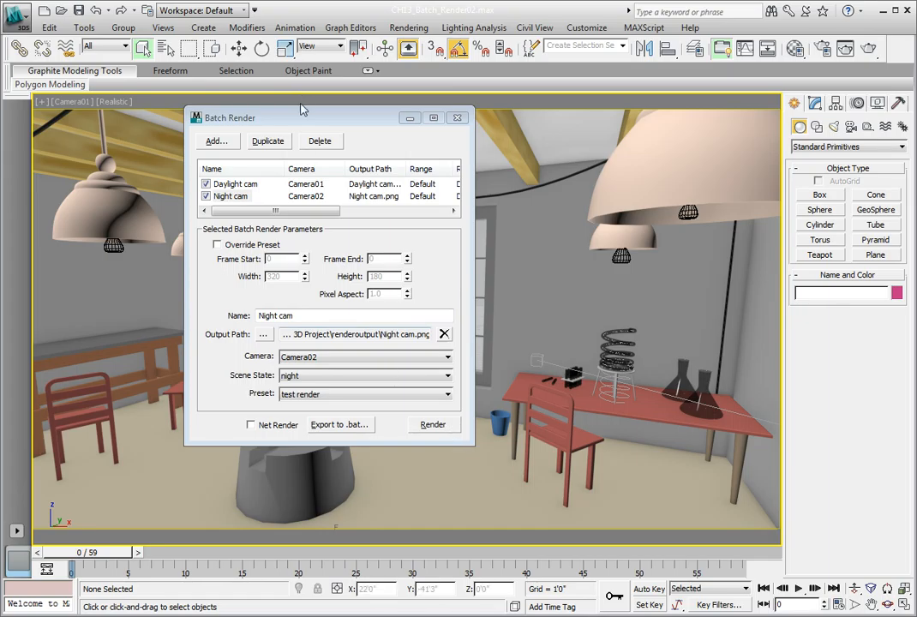
Start the batch render of the Daylight cam and Night cam entries, overwriting their existing output files.
click(432, 425)
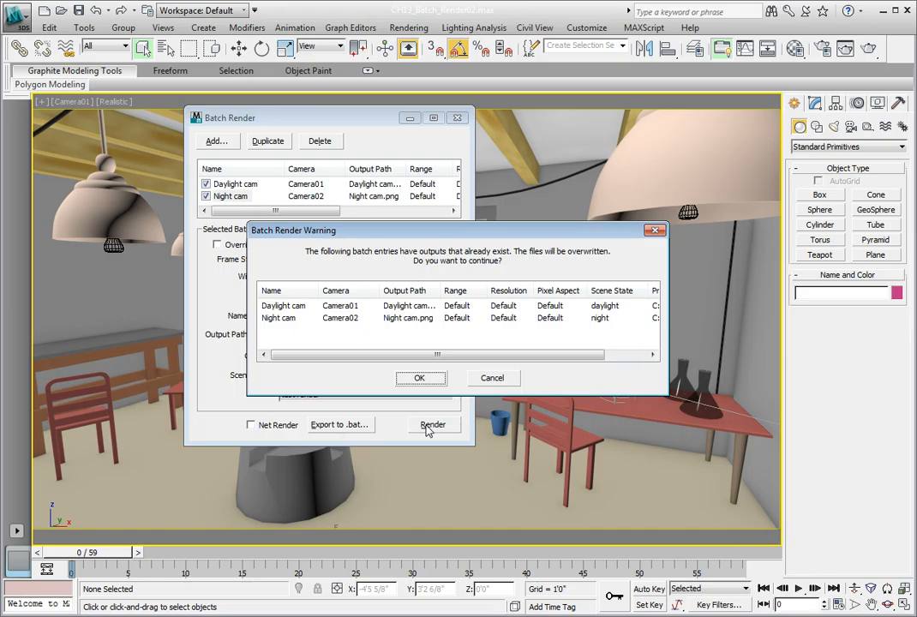
click(420, 378)
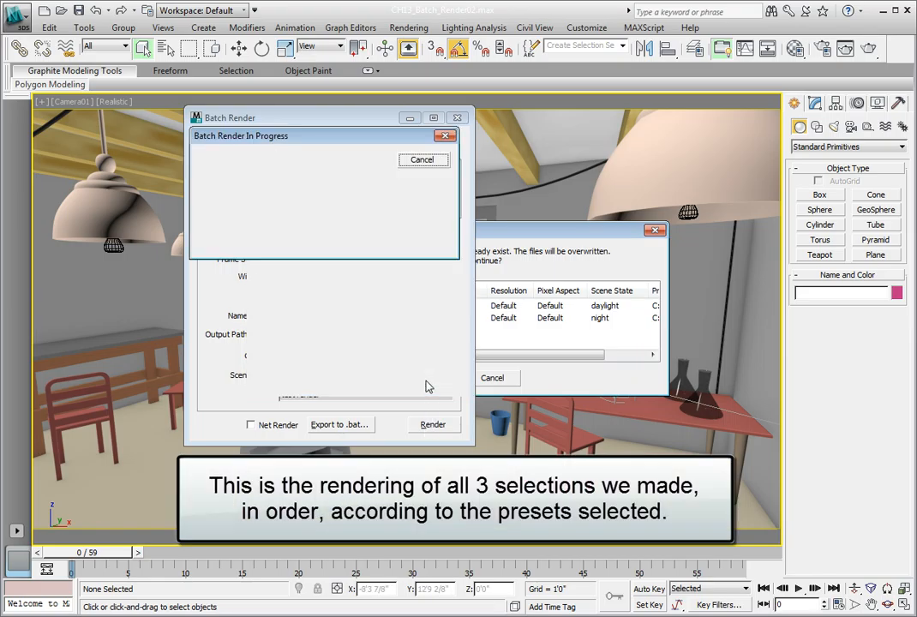